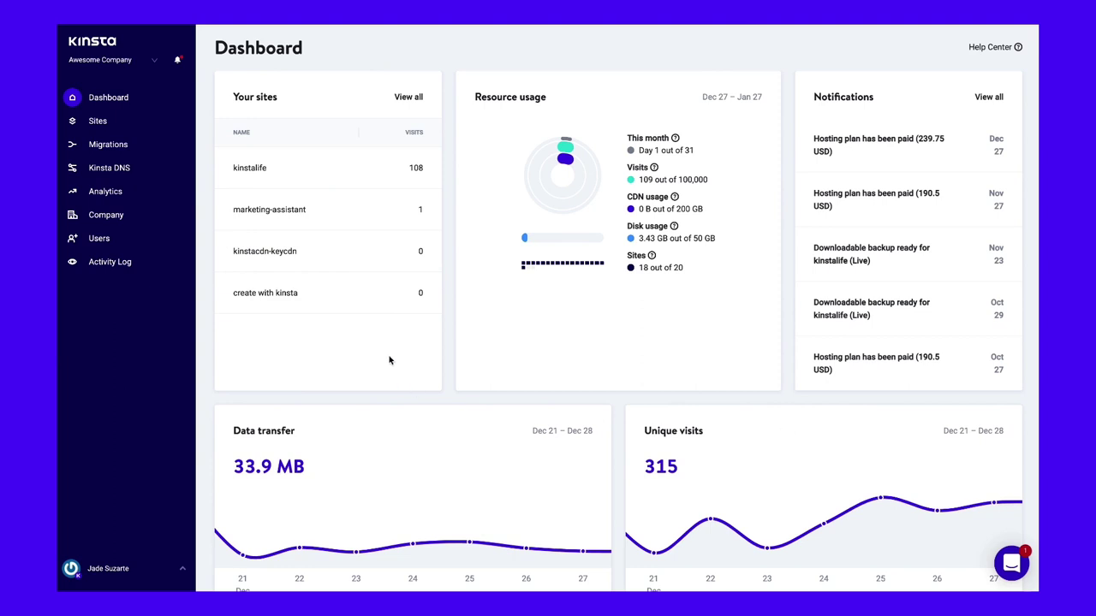
Go to the kinstalife site's Tools page from the MyKinsta Dashboard.
left_click(246, 171)
left_click(226, 190)
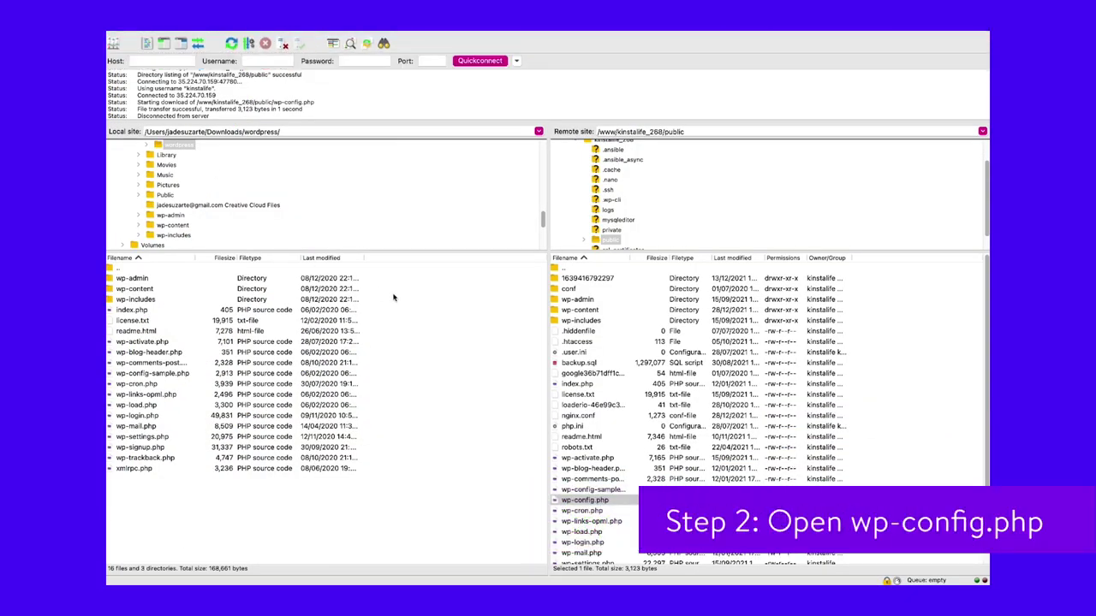
Find wp-config.php in the remote file list and bring up its View/Edit actions.
scroll(596, 365, "down", 2)
left_click(614, 460)
left_click(644, 463)
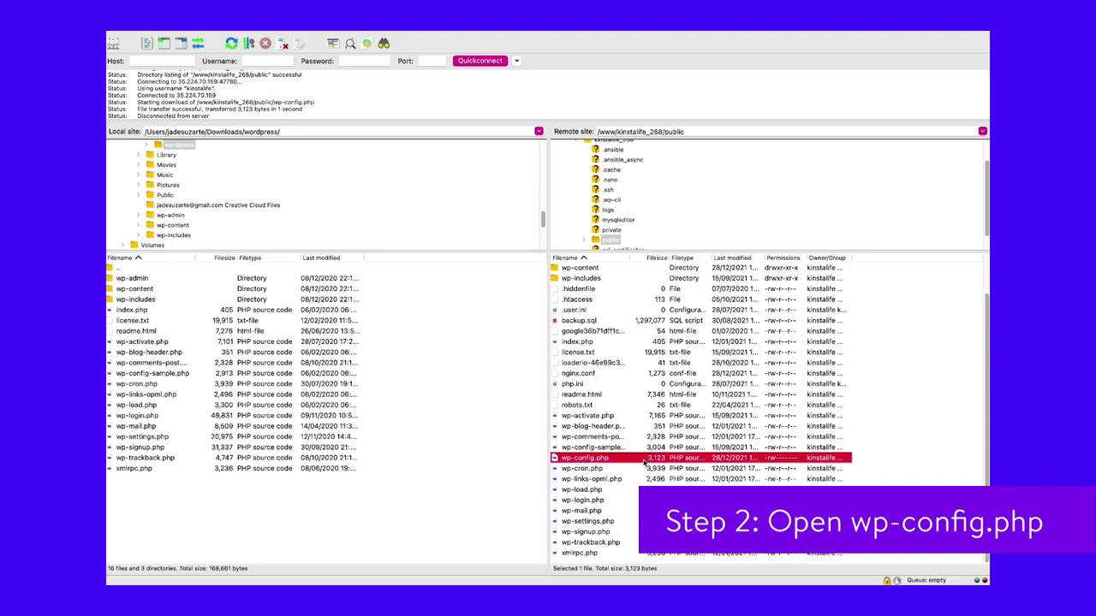
right_click(637, 462)
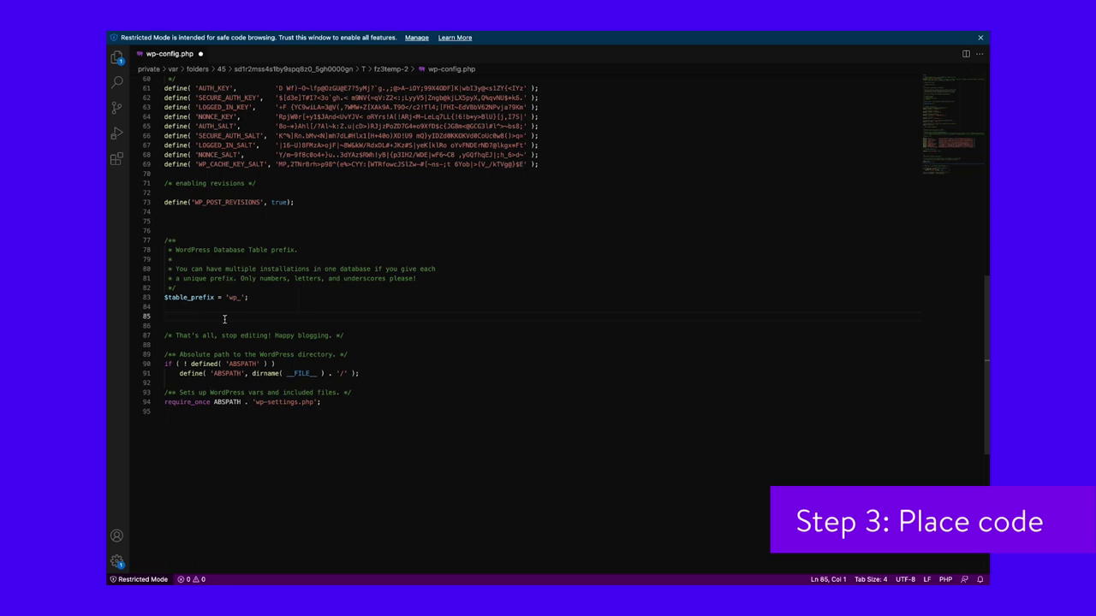
Paste the WP_DEBUG, WP_DEBUG_DISPLAY and WP_DEBUG_LOG define() lines at line 85.
type("define( 'WP_DEBUG', true );  define( 'WP_DEBUG_DISPLAY', false );  define( 'WP_DEBUG_LOG', true );")
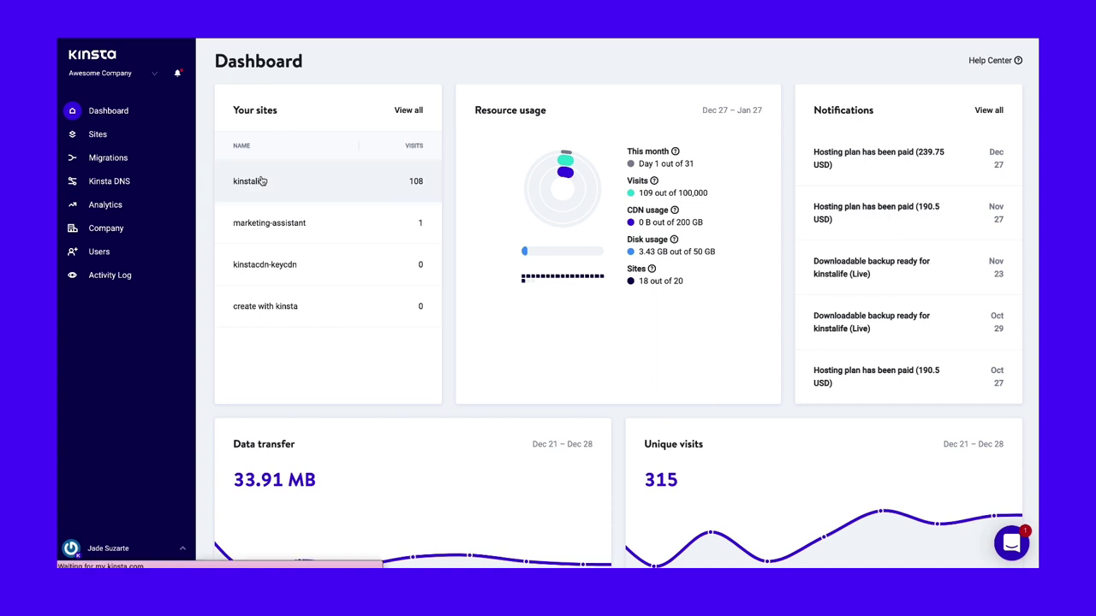
Check the newest kinstalife backup's restore destinations and the site's available environments.
left_click(254, 179)
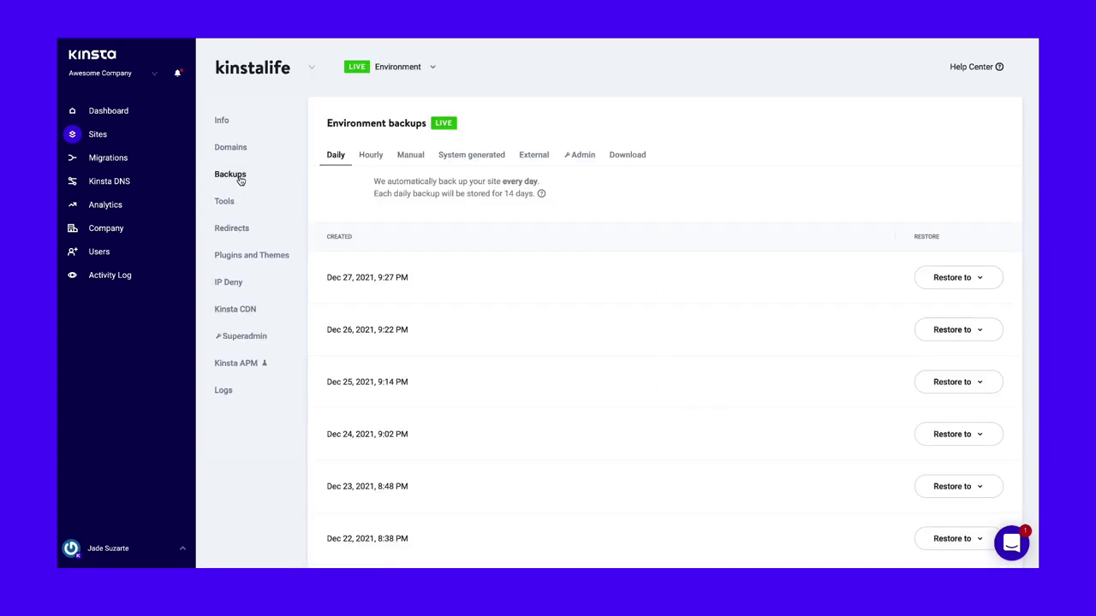
left_click(968, 282)
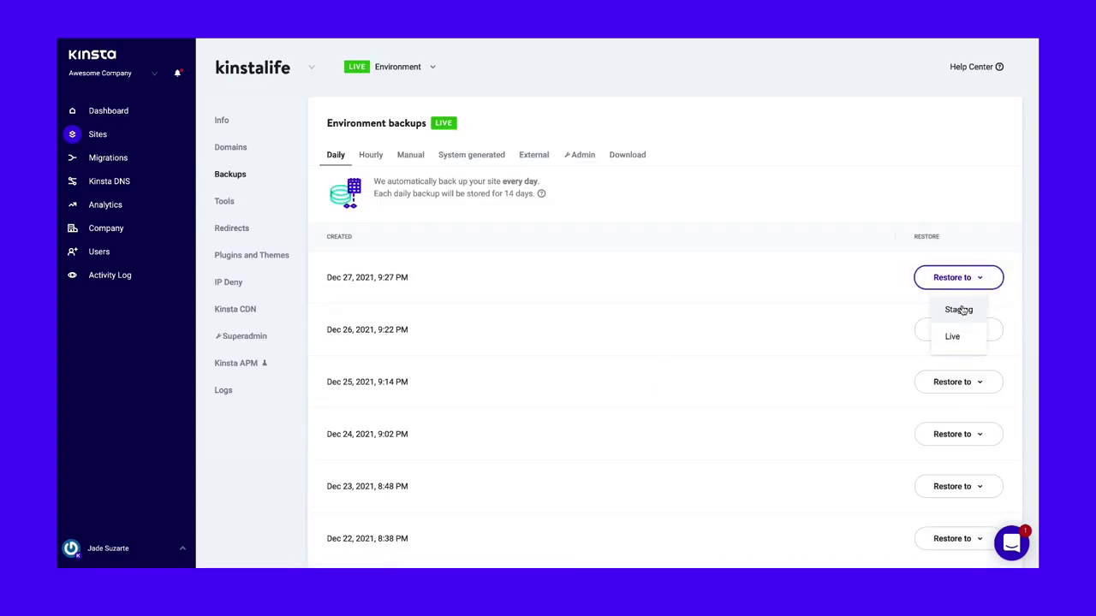
left_click(1024, 276)
scroll(634, 403, "down", 2)
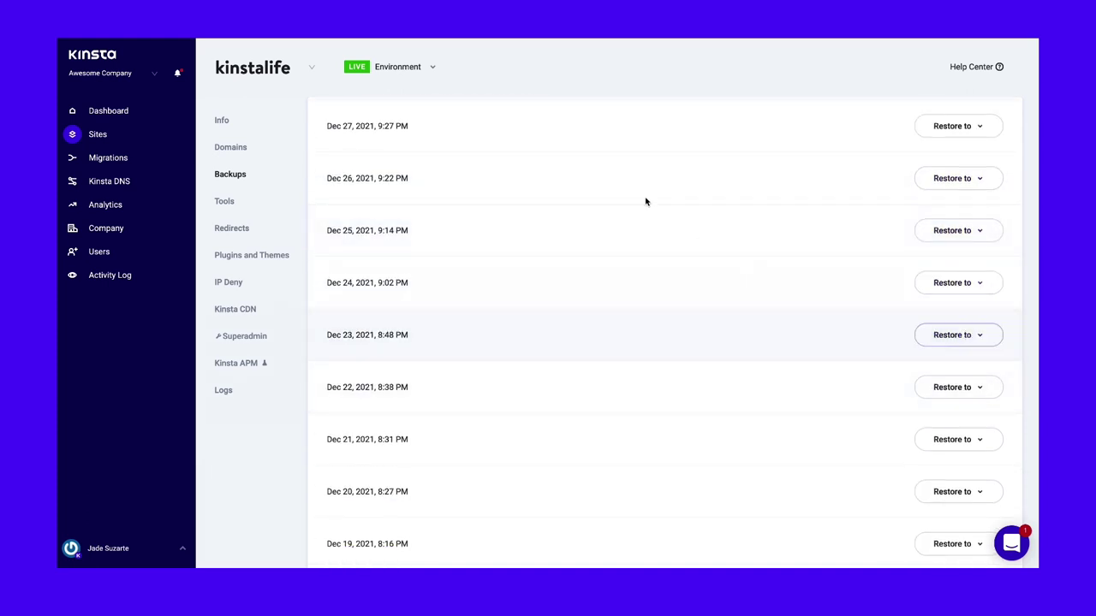
left_click(426, 71)
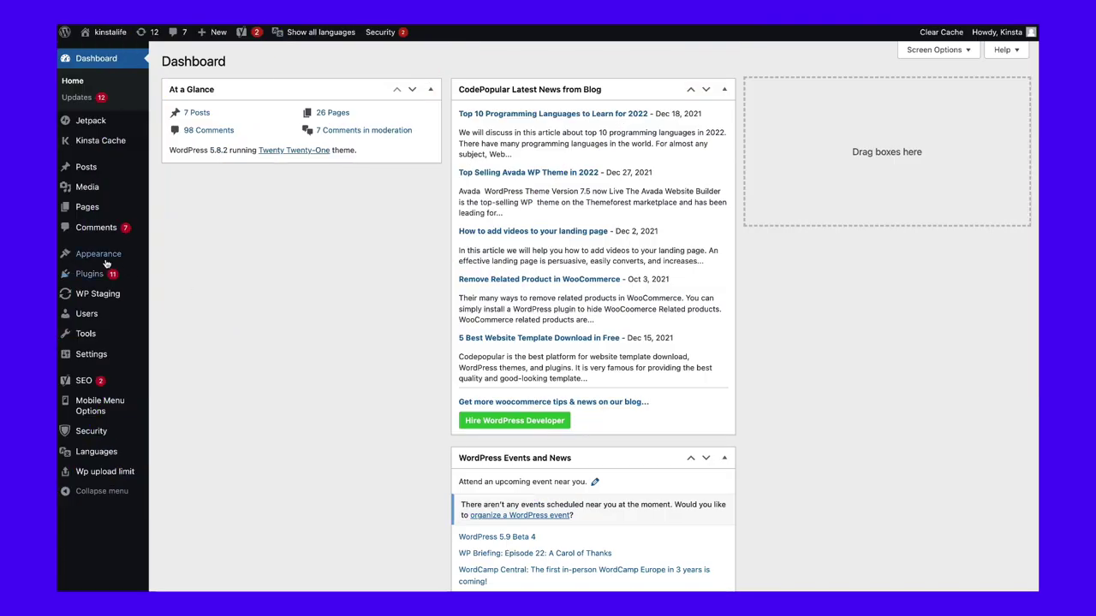
Delete the ColorMag 2.1.0 theme from its Theme Details and confirm.
mouse_move(93, 260)
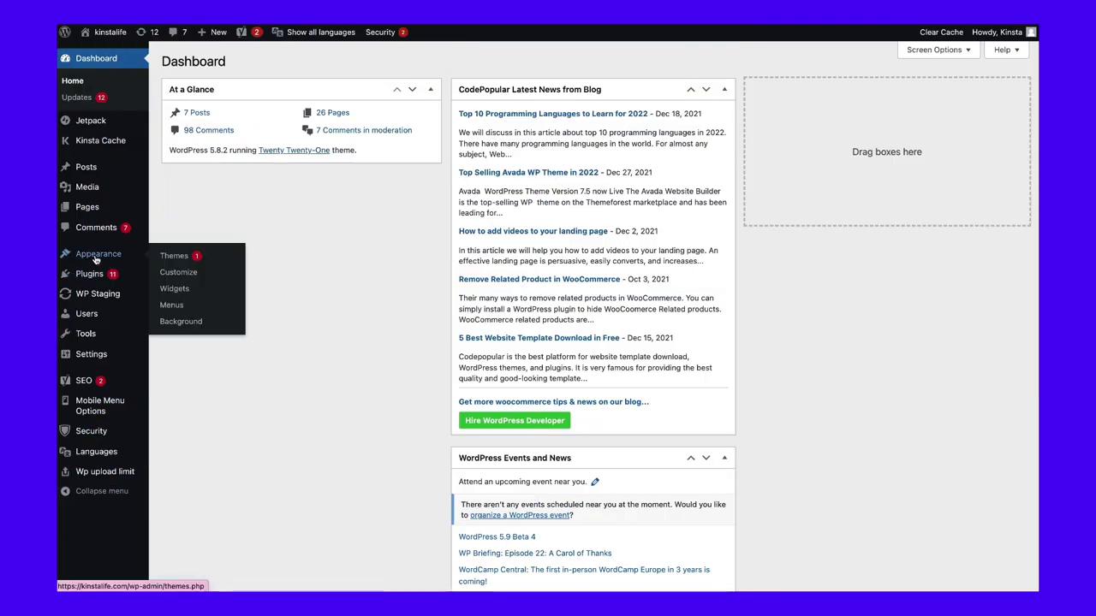
left_click(173, 259)
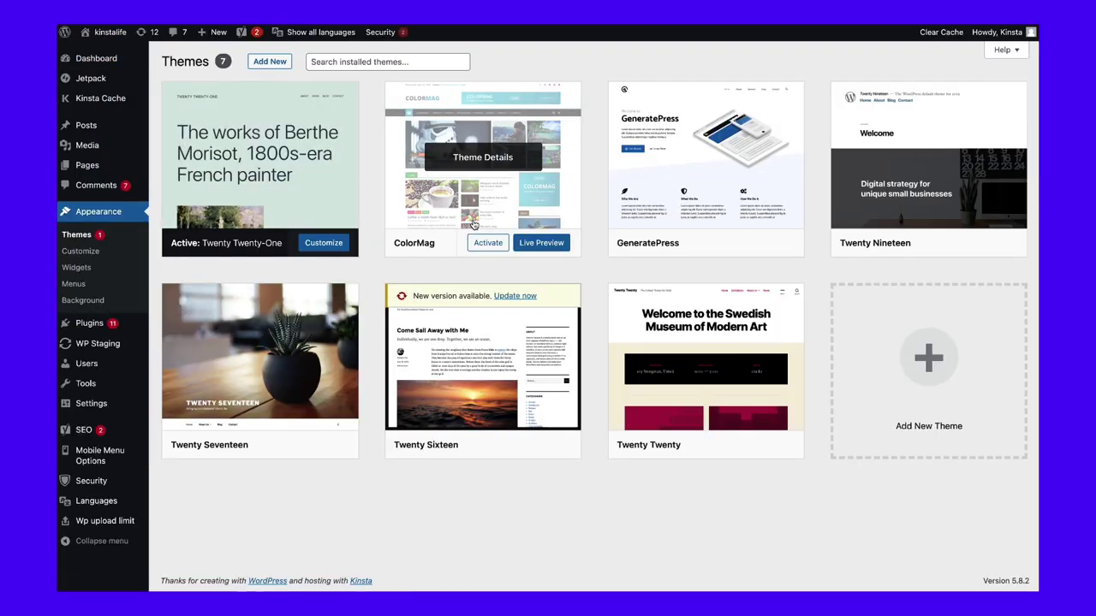
left_click(473, 224)
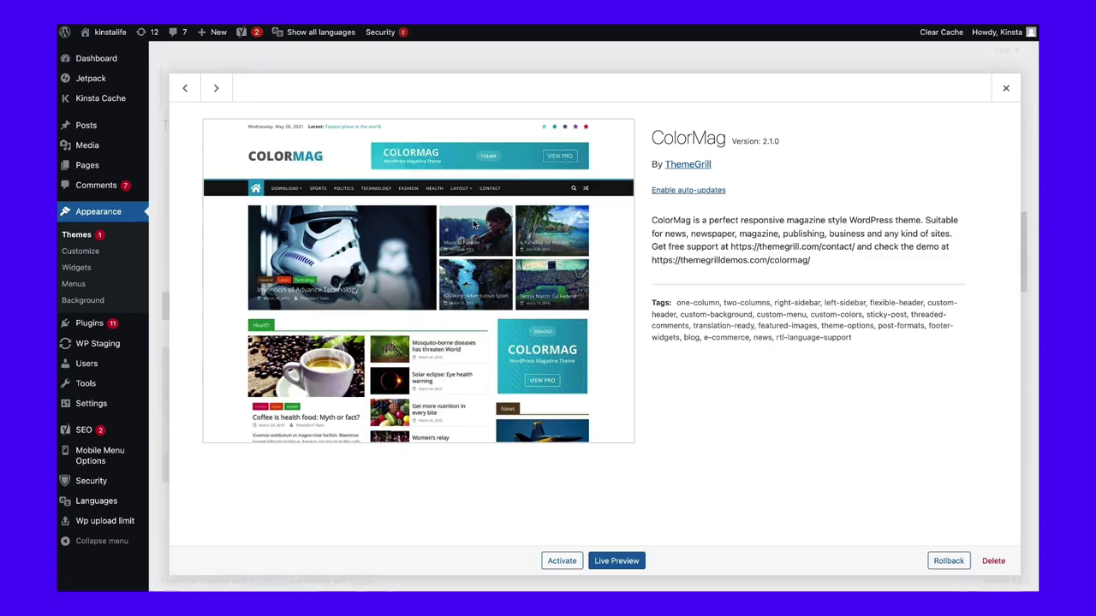
left_click(993, 561)
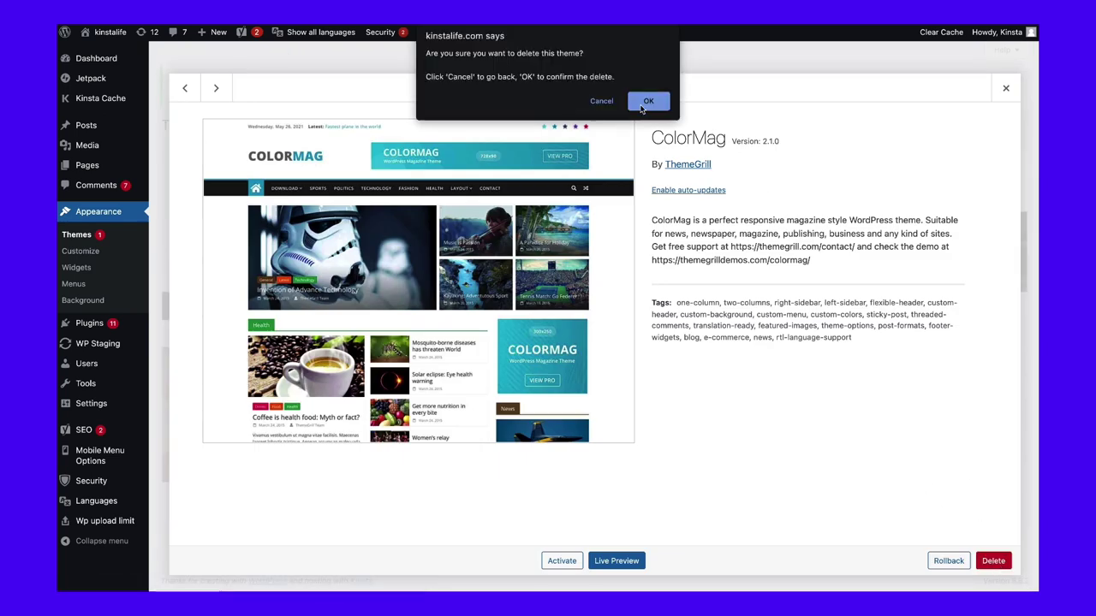
left_click(644, 102)
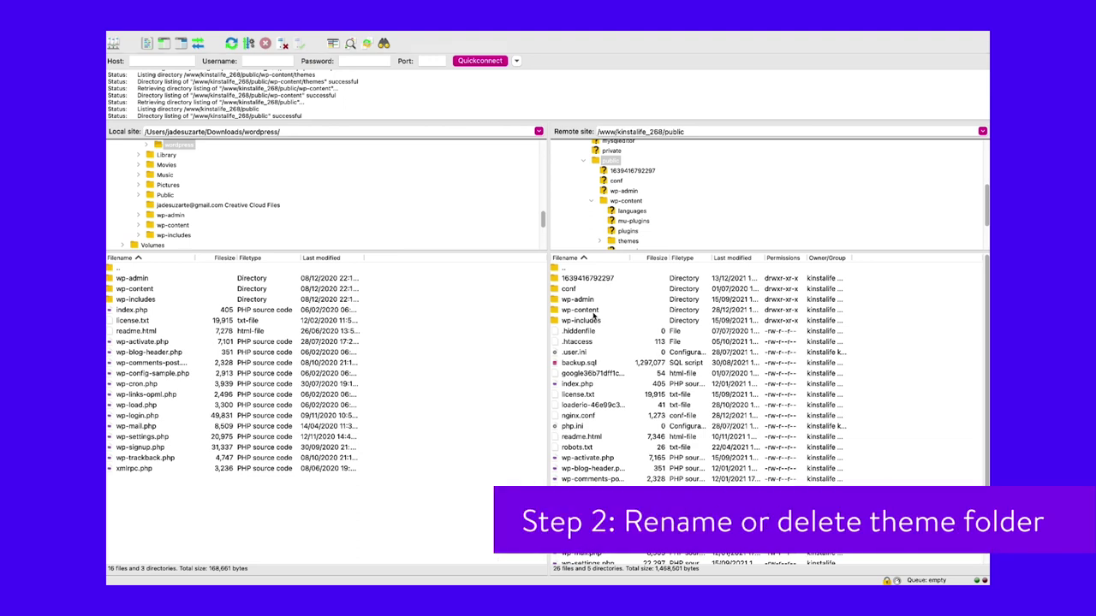
Browse to wp-content/themes on the server and inspect the generatepress folder without deleting it.
left_click(579, 310)
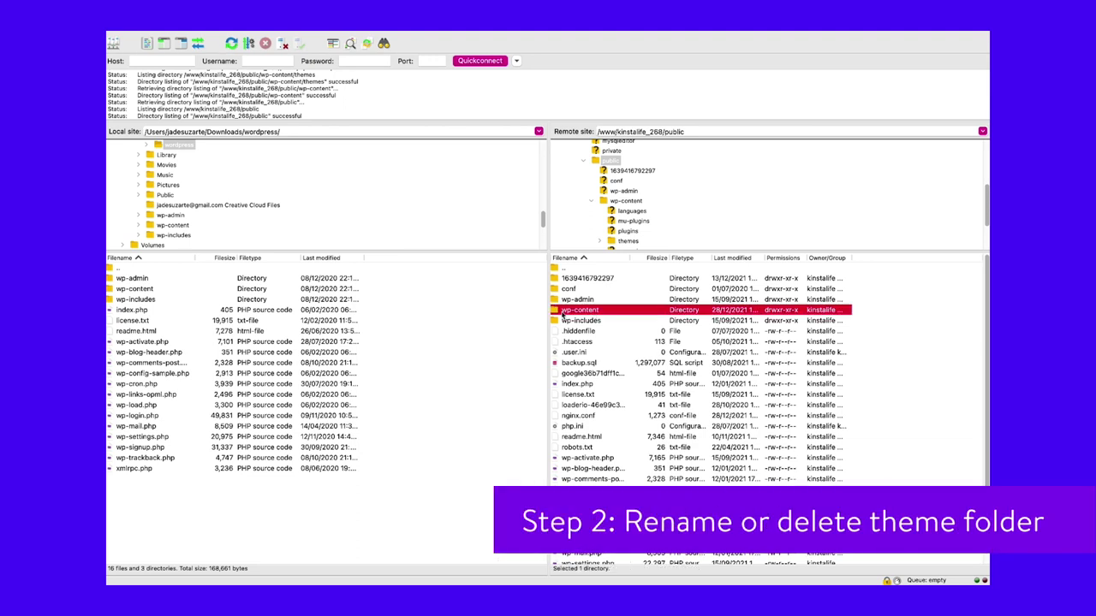
double_click(629, 313)
left_click(584, 313)
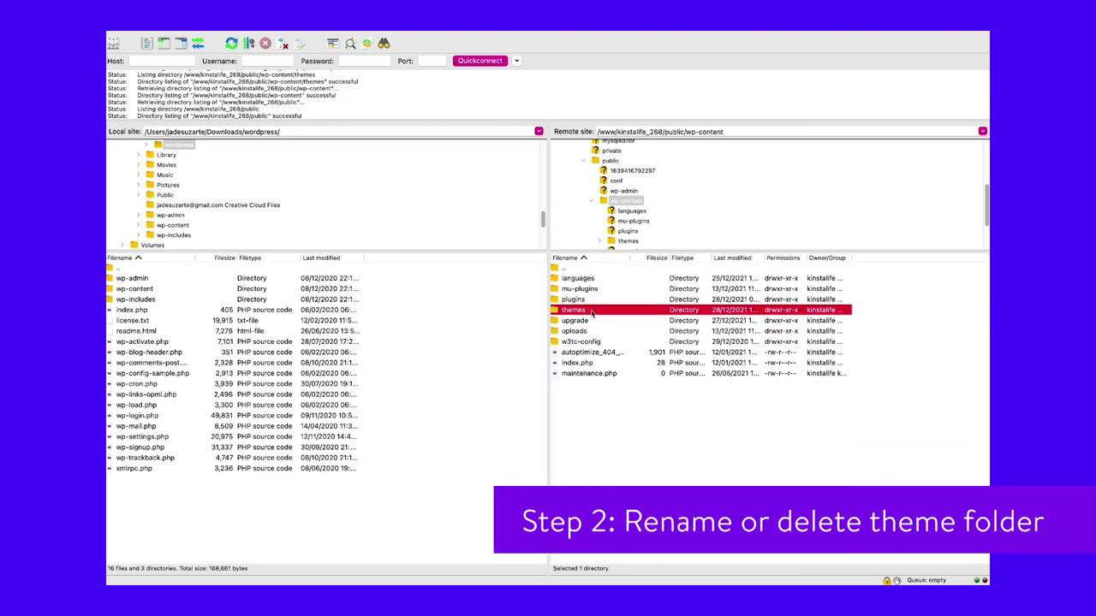
double_click(590, 313)
left_click(582, 279)
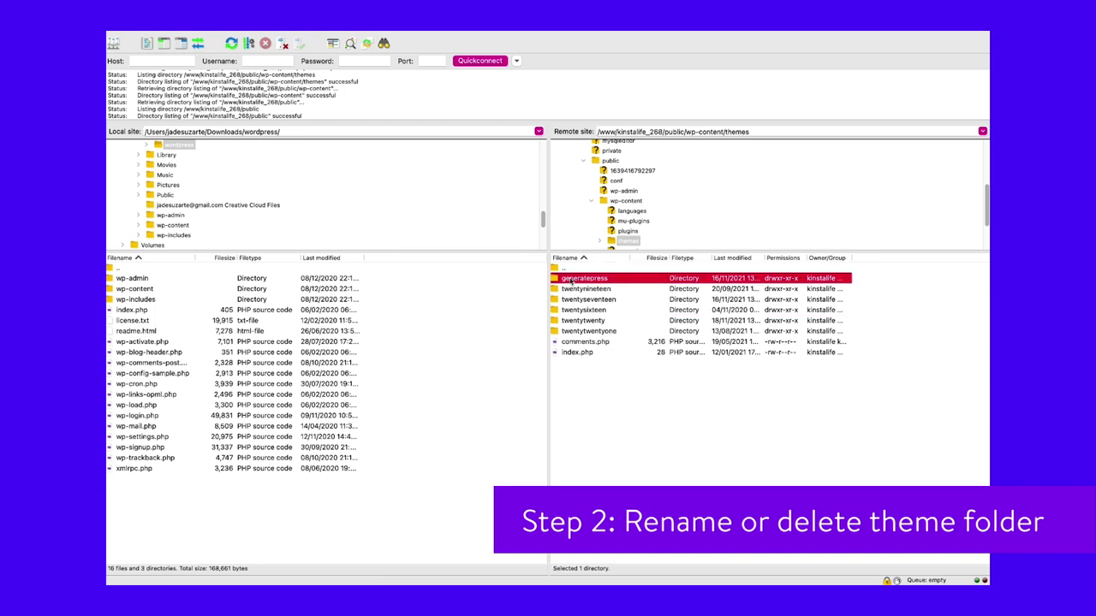
right_click(623, 281)
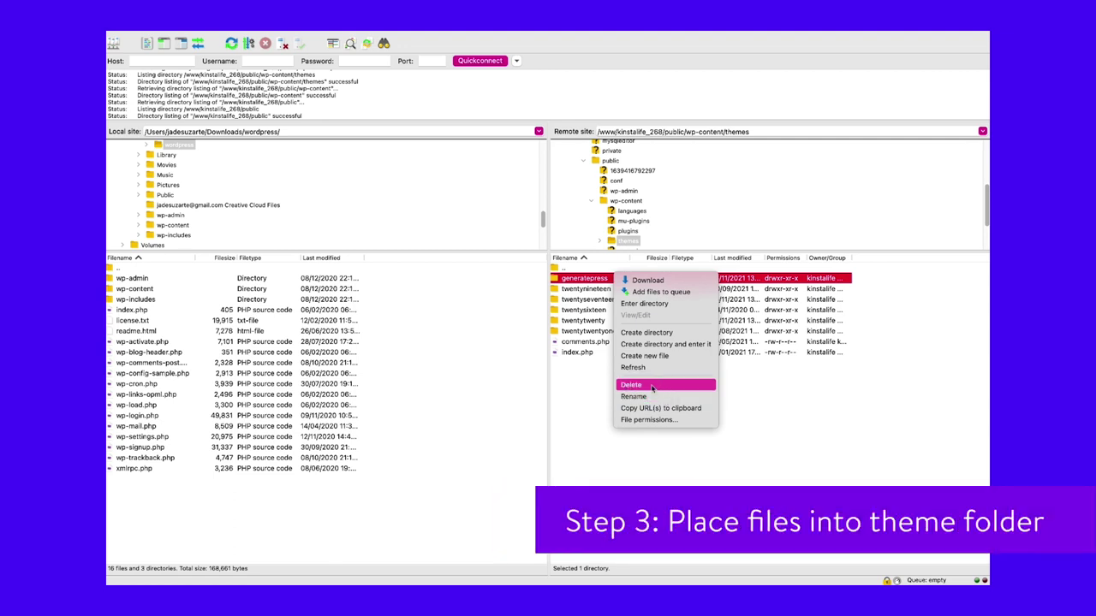
left_click(769, 394)
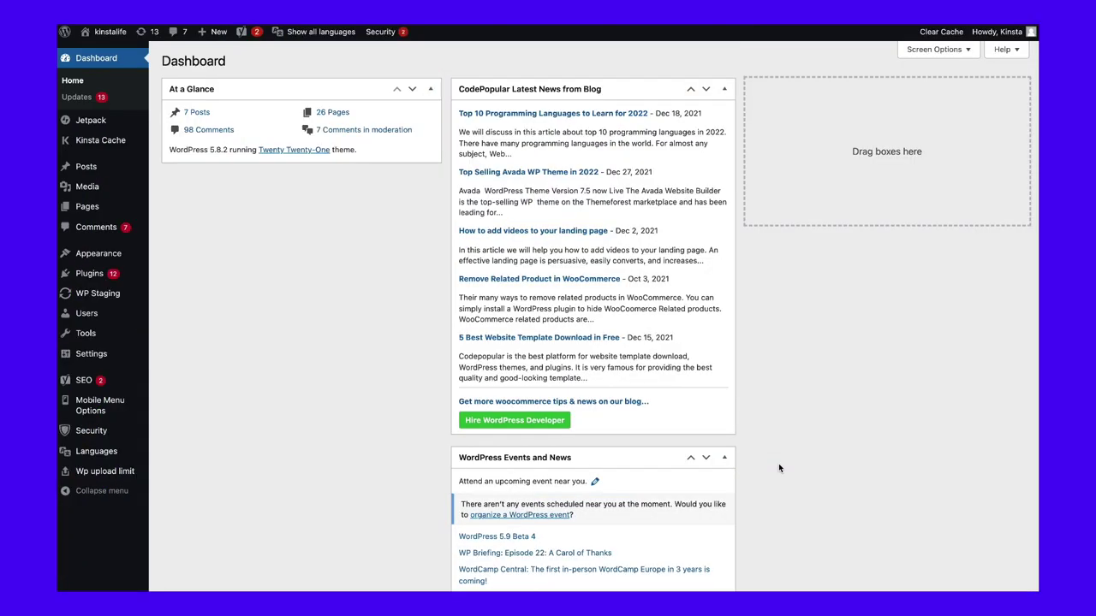
Select all 28 installed plugins and bulk-deactivate them.
mouse_move(128, 274)
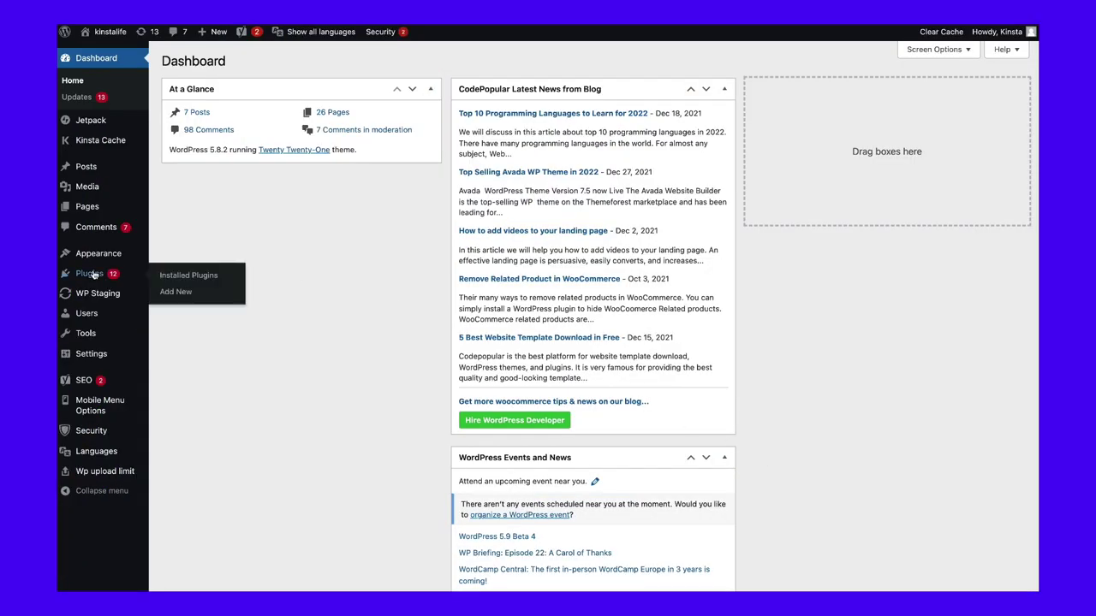
left_click(177, 279)
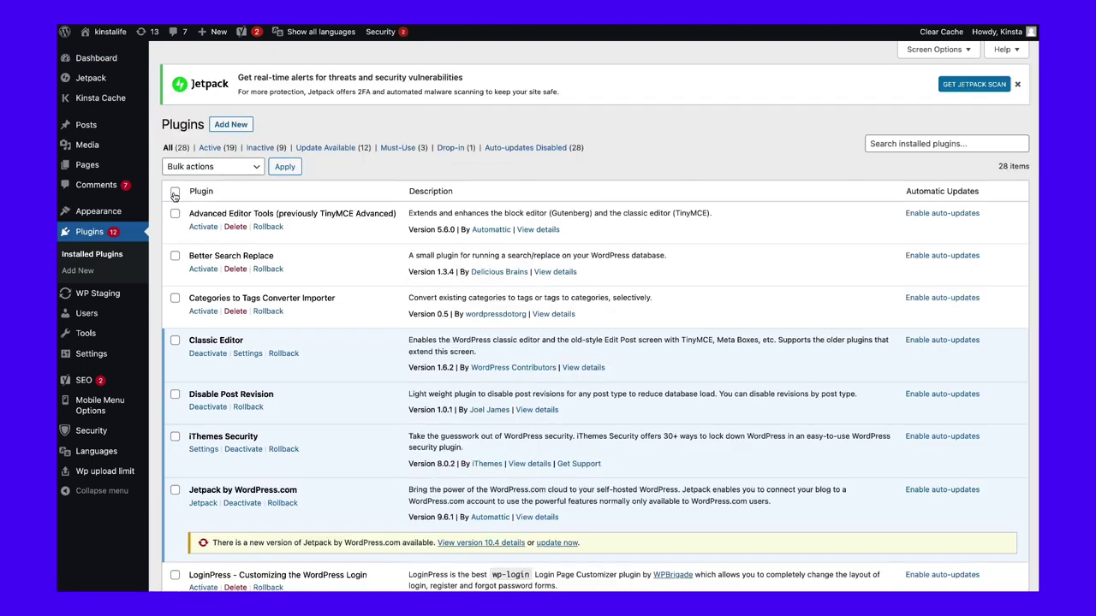
left_click(175, 192)
left_click(210, 169)
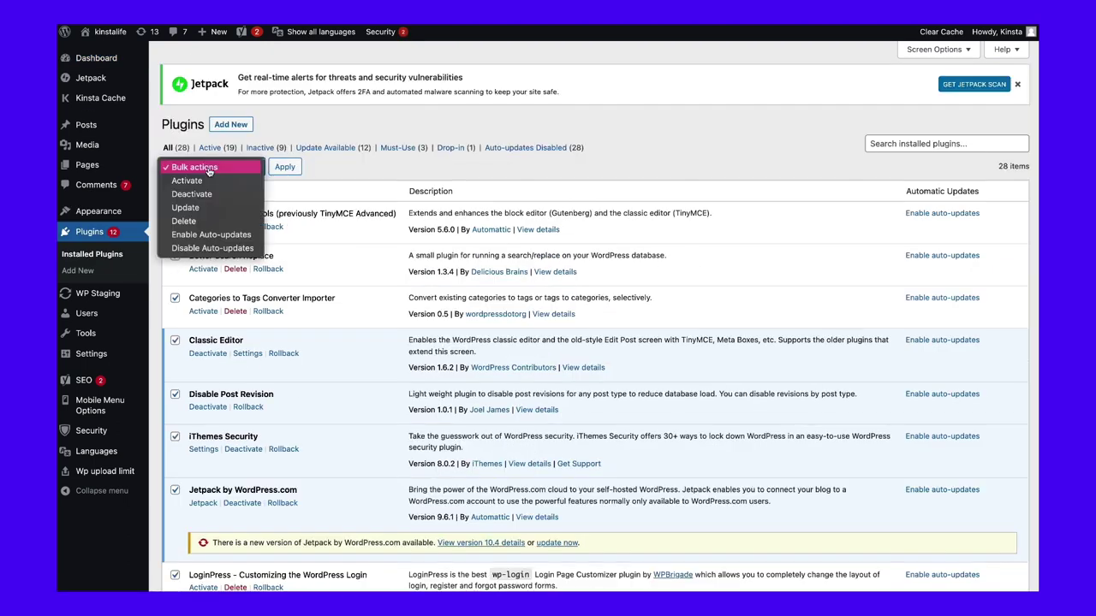
left_click(220, 194)
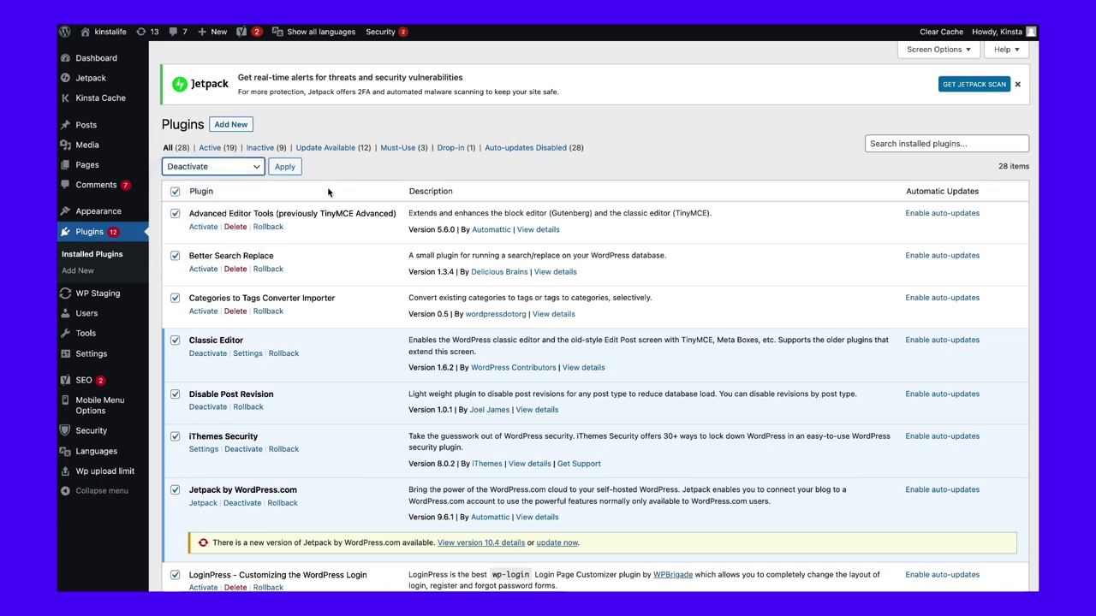
left_click(284, 167)
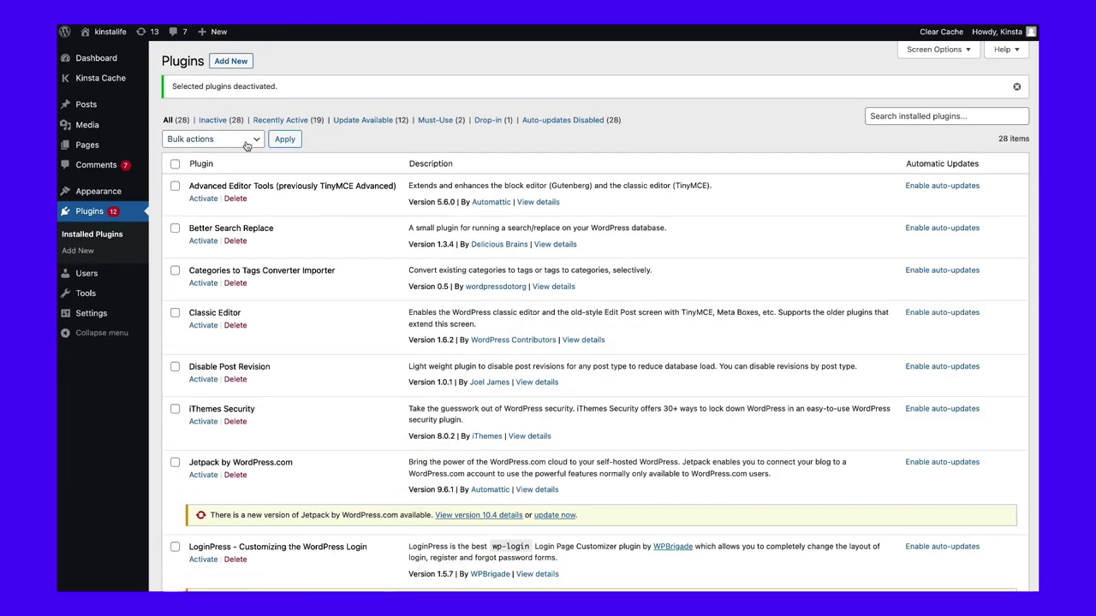
Reactivate Advanced Editor Tools, then Better Search Replace, one at a time.
left_click(246, 142)
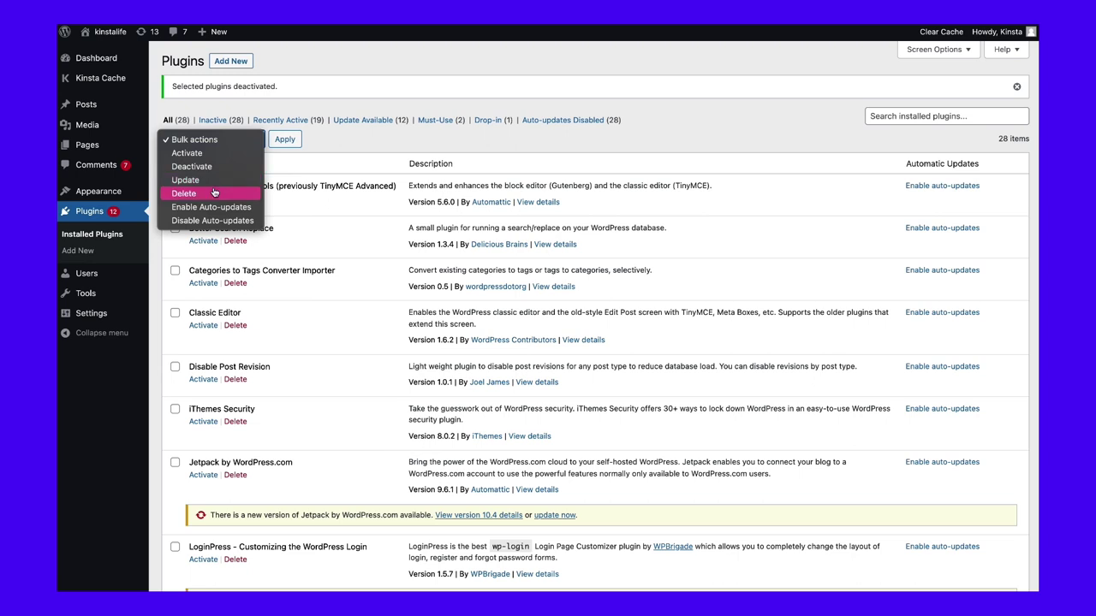
left_click(348, 145)
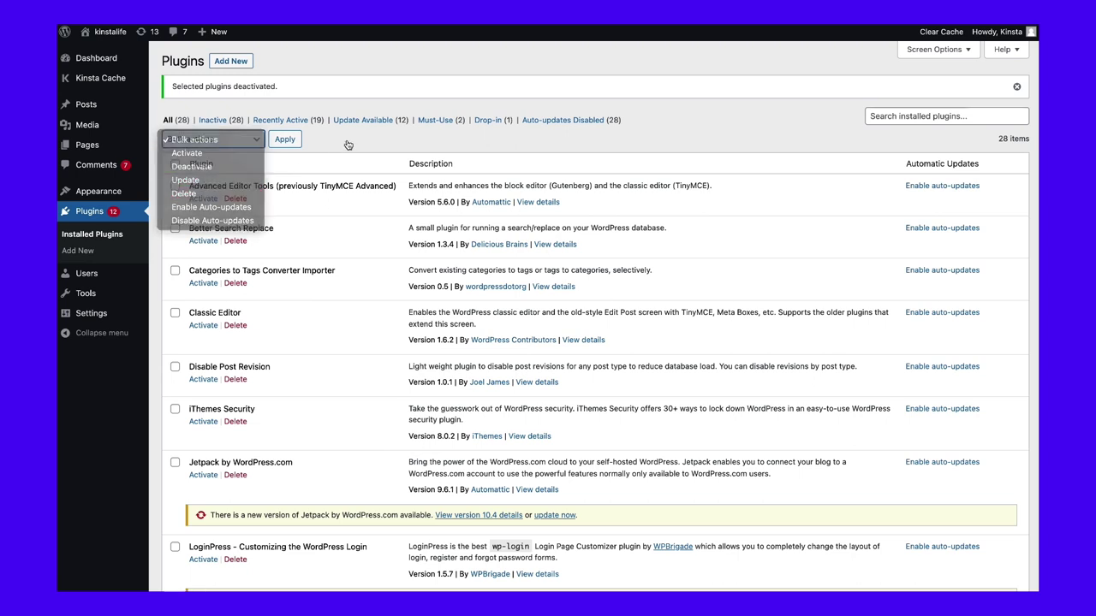
left_click(202, 199)
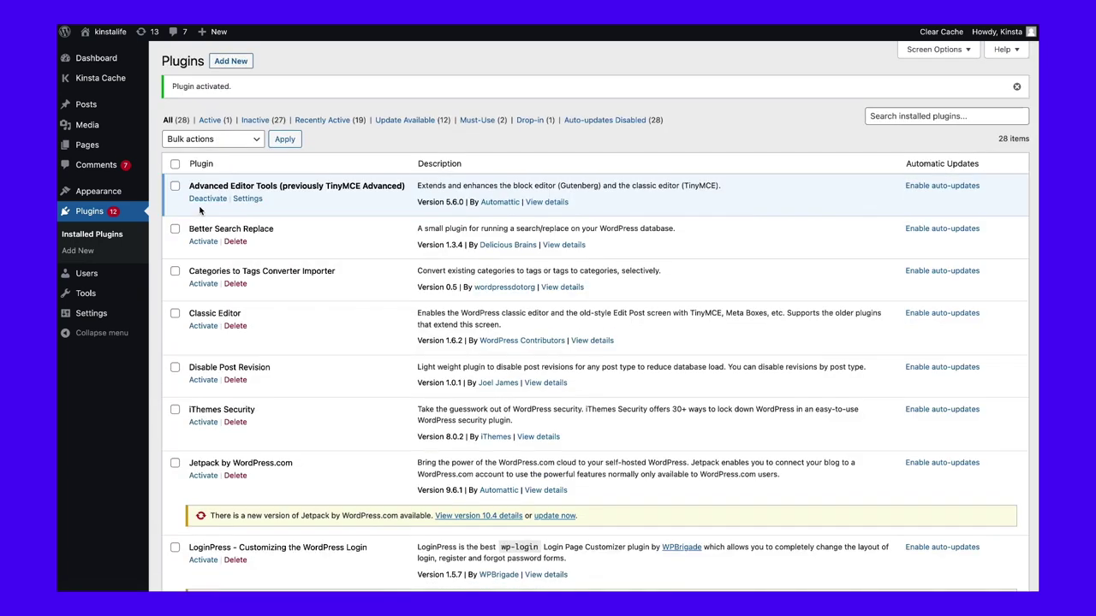
left_click(203, 242)
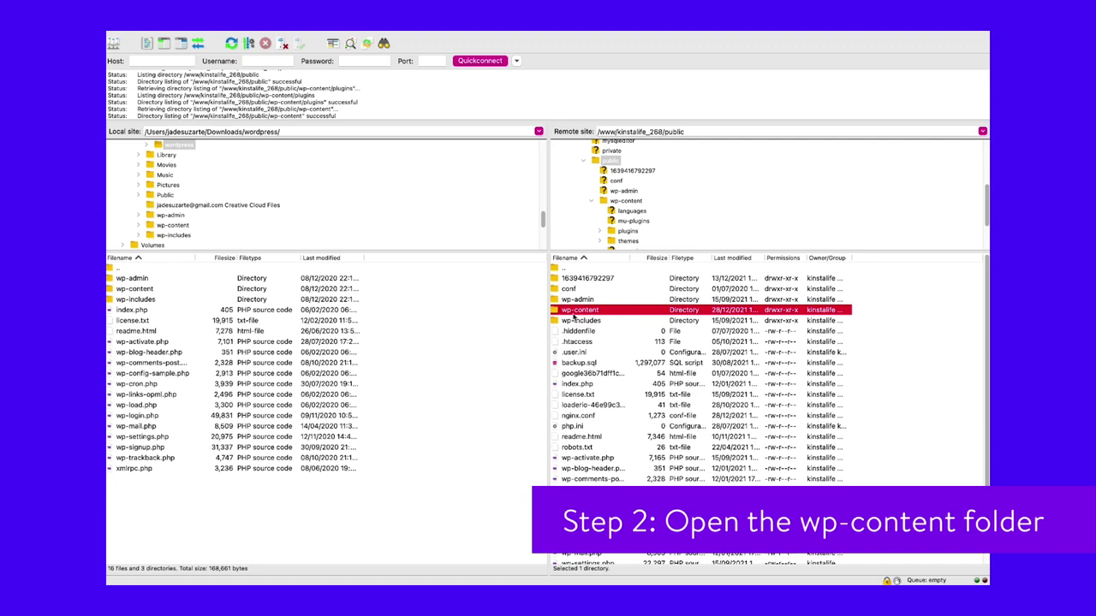
Rename the remote wp-content/plugins folder to plugins_old.
double_click(614, 311)
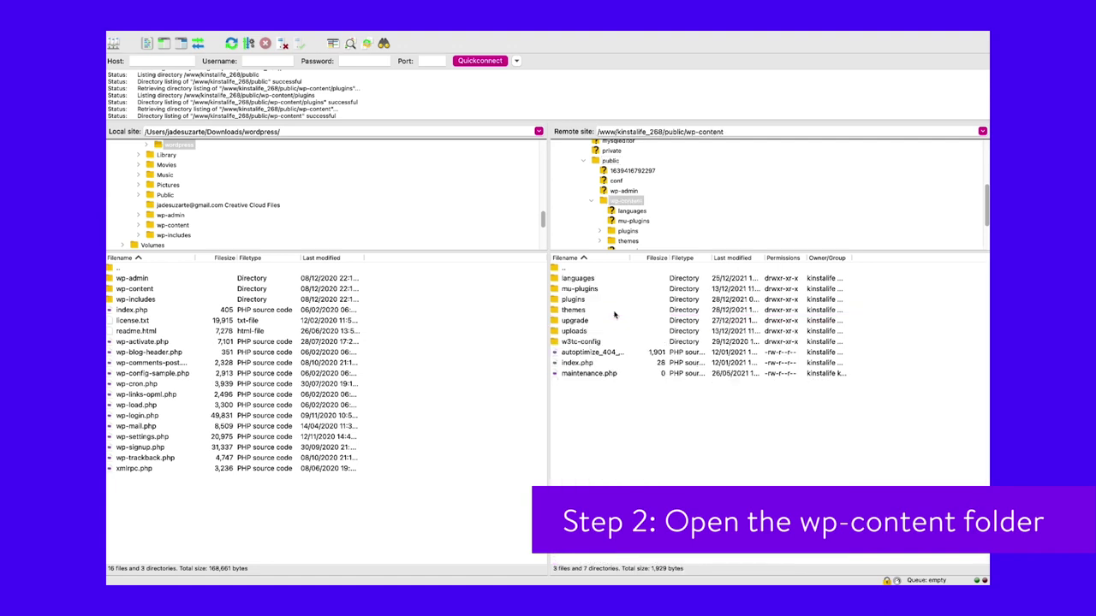
left_click(555, 301)
right_click(601, 303)
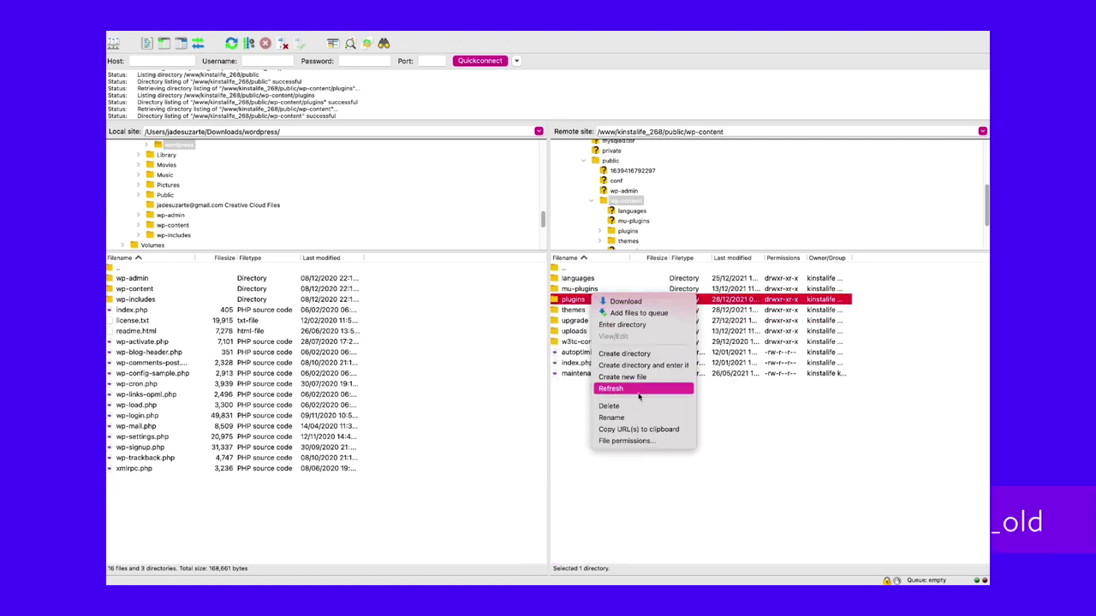
left_click(610, 412)
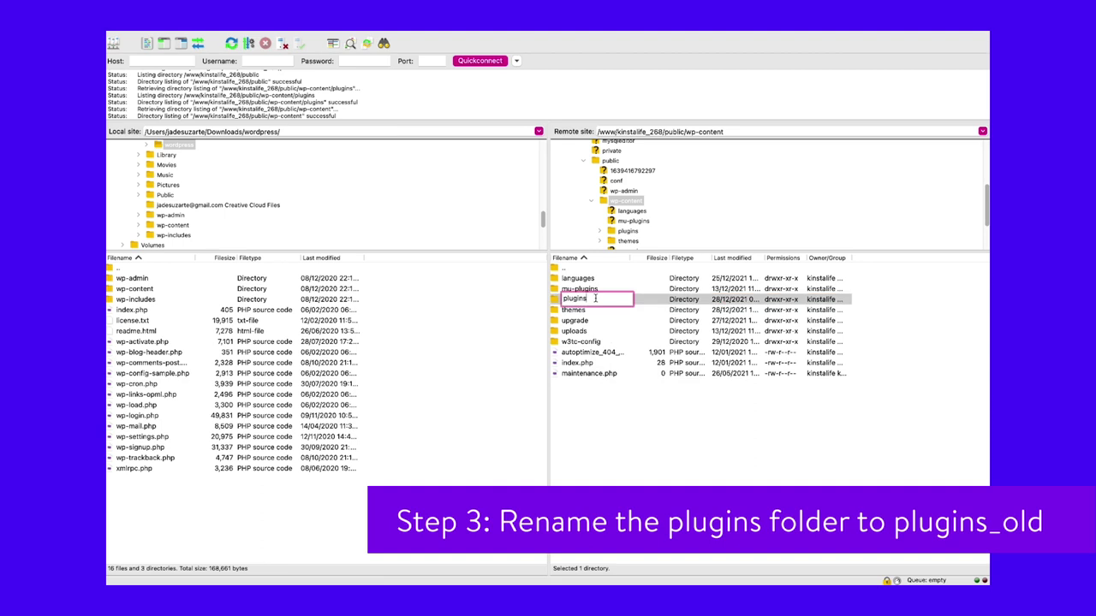
type("_old")
key("Return")
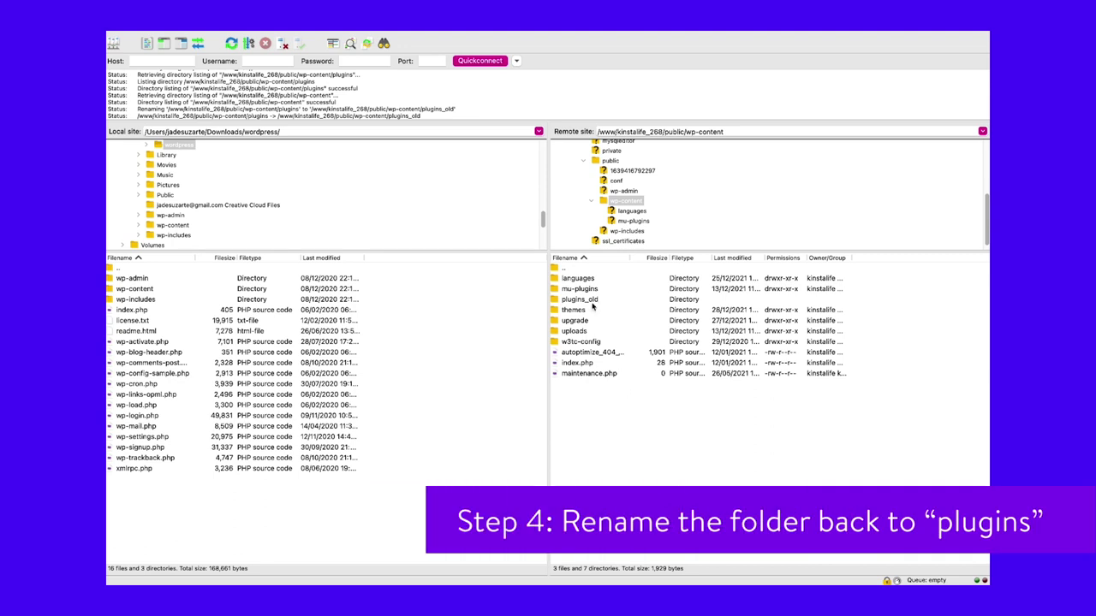
Rename plugins_old back to plugins and open the restored folder.
left_click(592, 301)
right_click(592, 301)
left_click(625, 418)
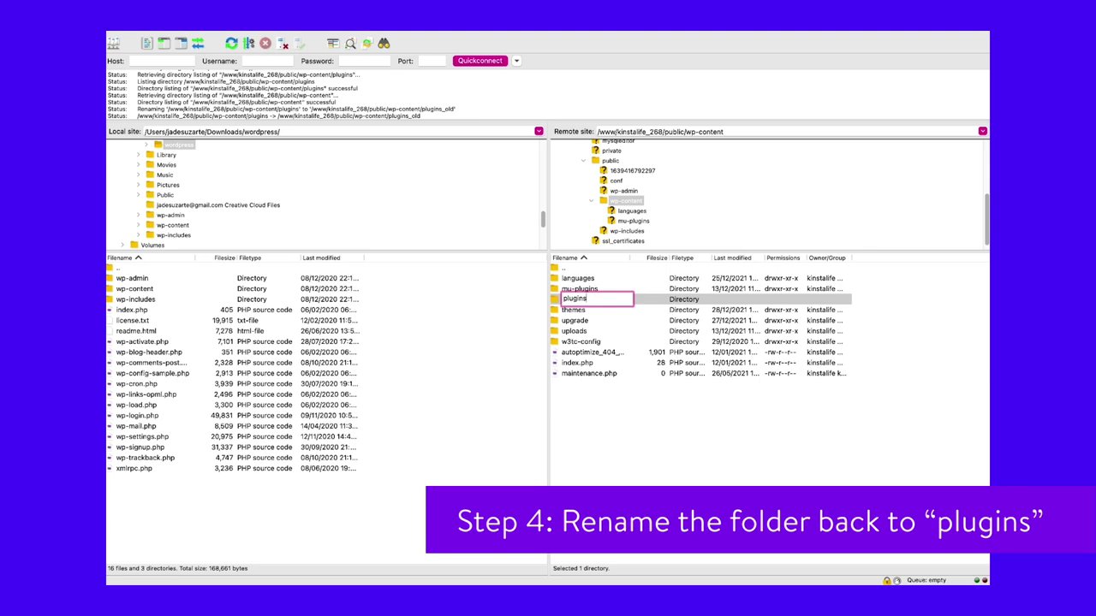
left_click(635, 420)
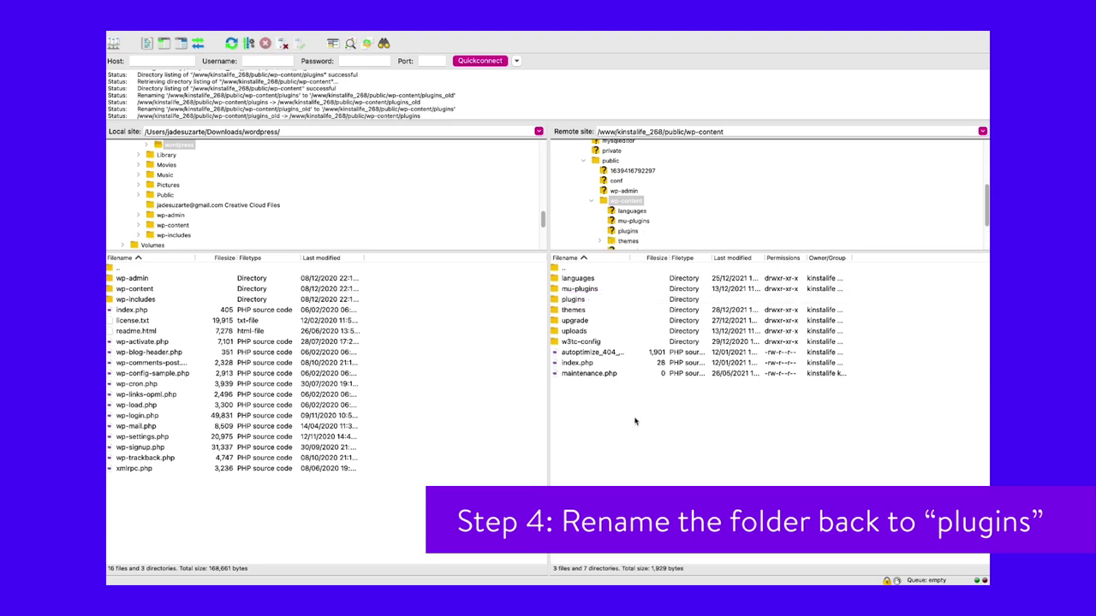
double_click(579, 302)
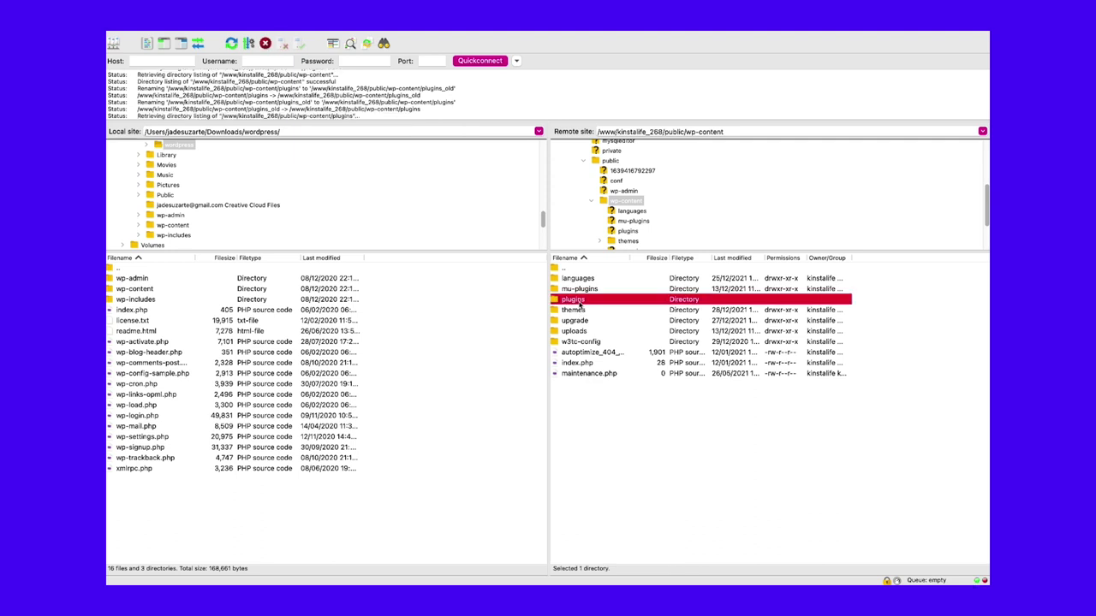